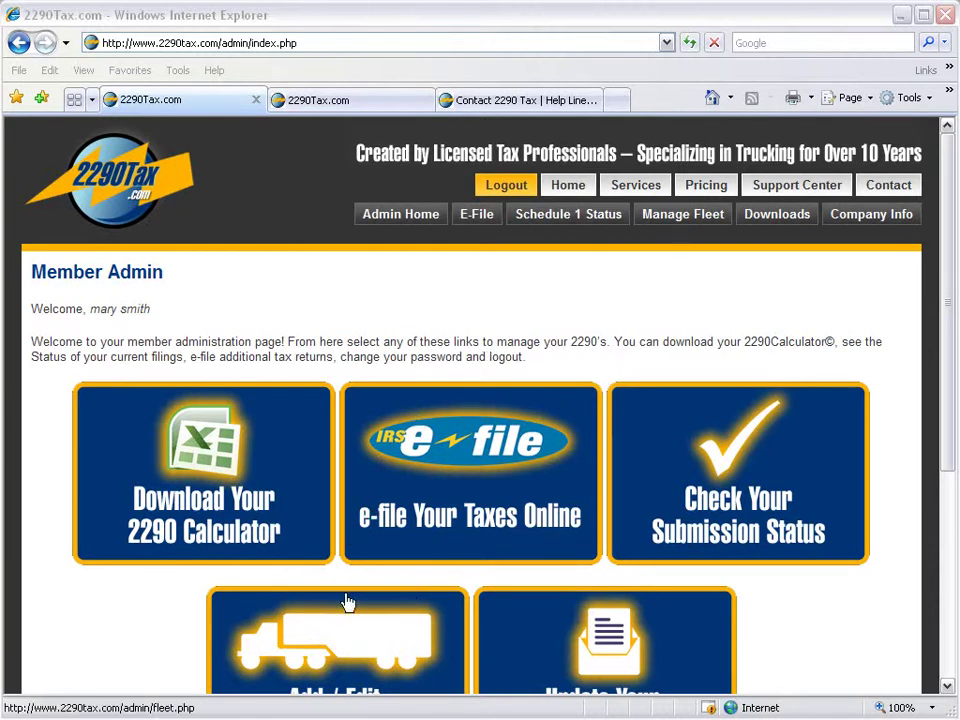
Start a new online Form 2290 return from the e-file section and bring its tab forward.
left_click(400, 515)
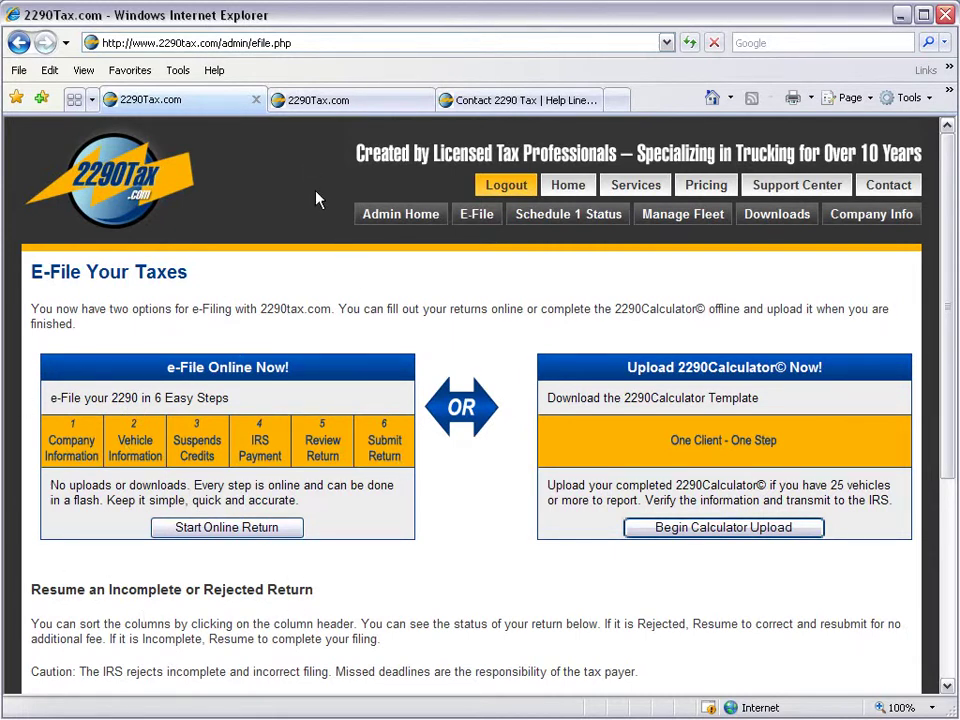
left_click(221, 529)
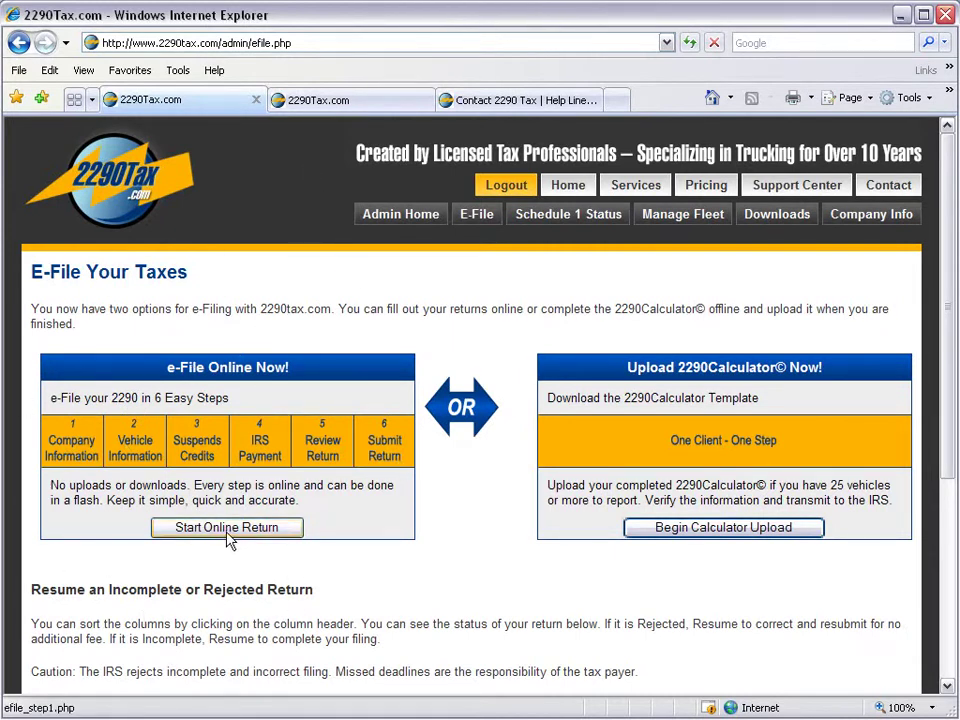
left_click(326, 105)
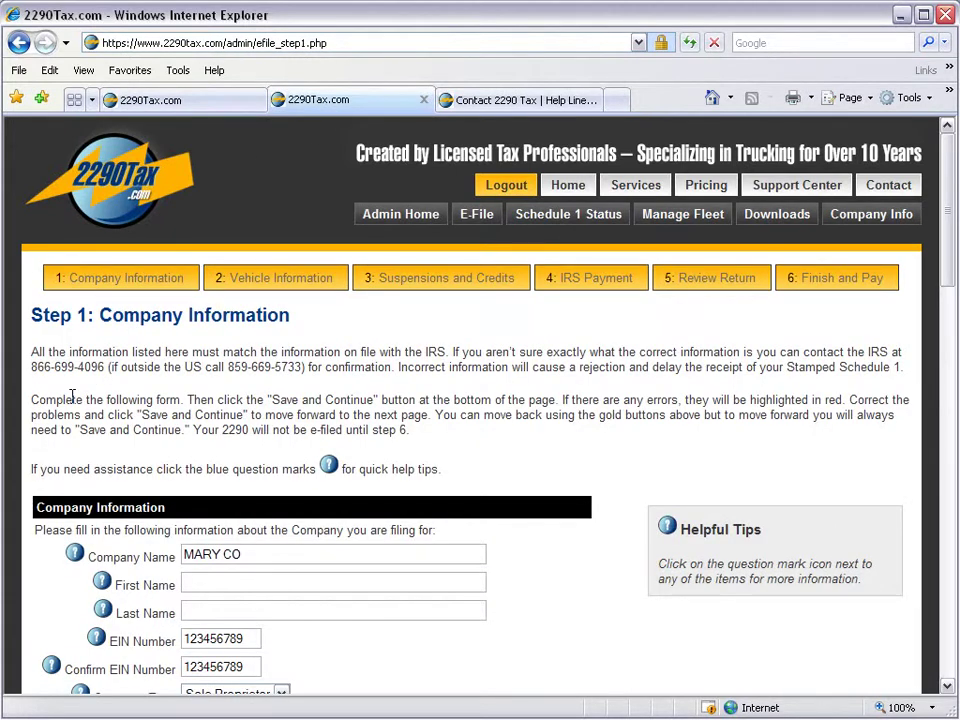
scroll(72, 397, "down", 2)
scroll(103, 410, "down", 3)
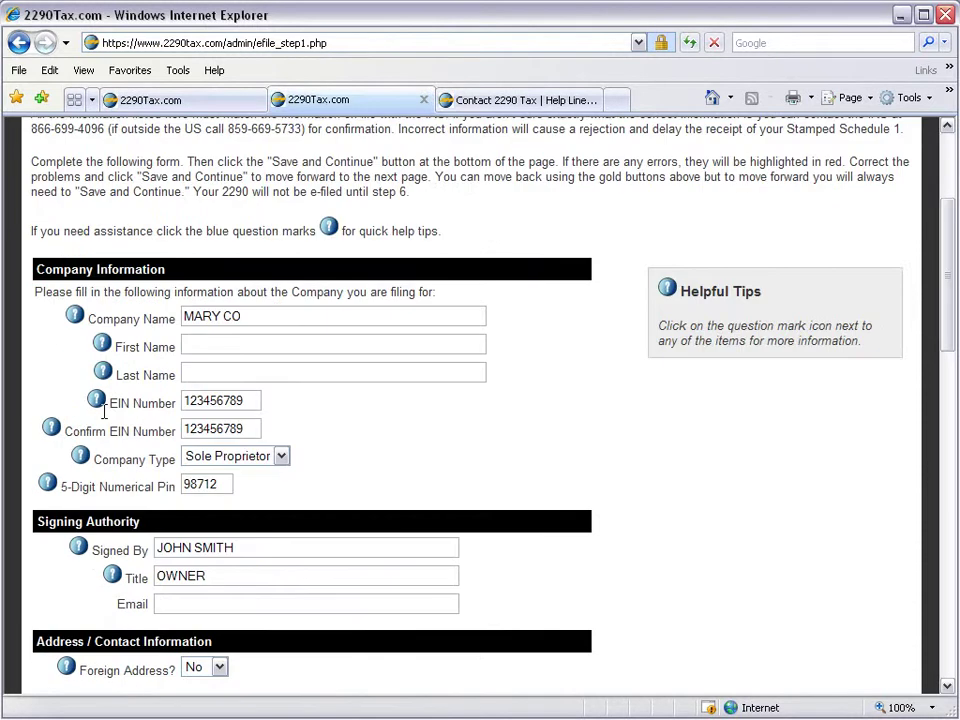
scroll(103, 410, "down", 4)
scroll(103, 410, "down", 3)
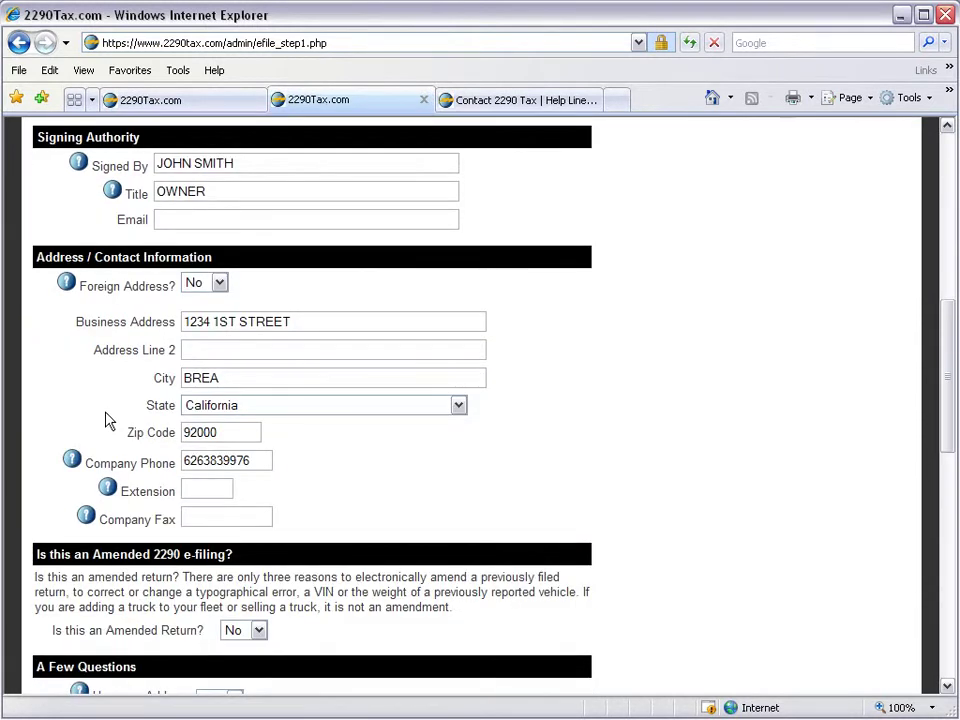
scroll(108, 418, "down", 2)
scroll(108, 418, "down", 1)
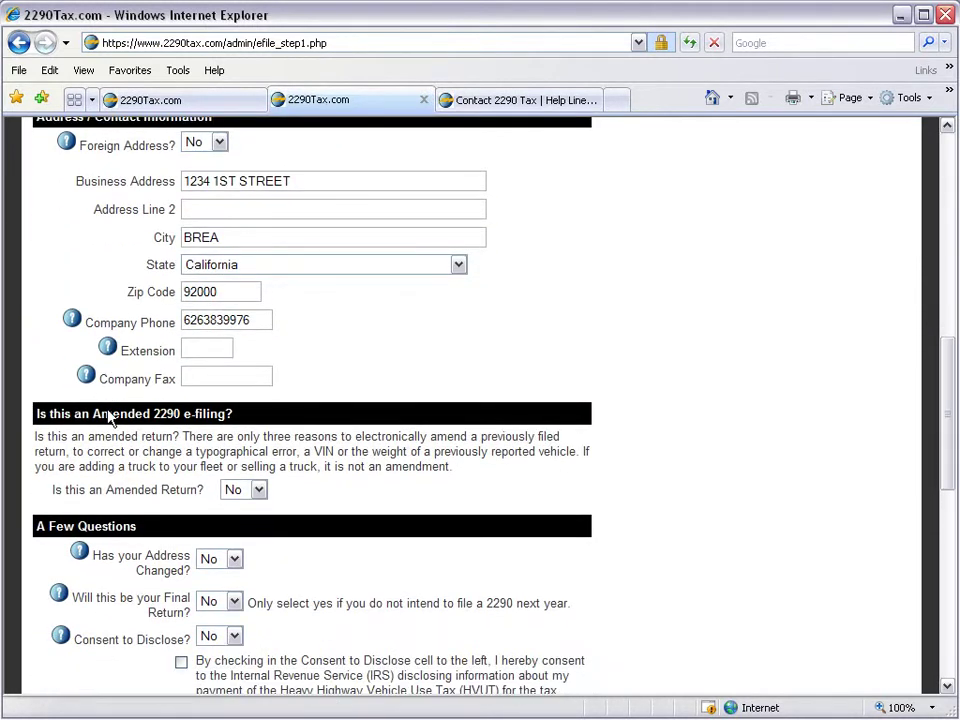
scroll(108, 418, "down", 1)
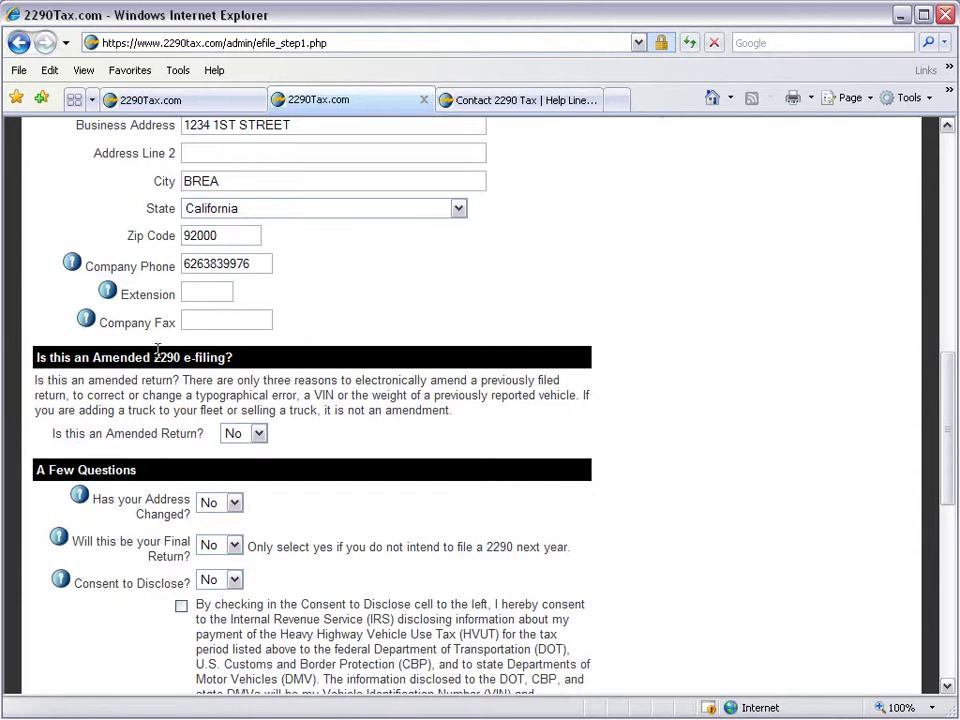
Mark the return as amended for February with reason Change Vehicle Weight.
left_click(256, 434)
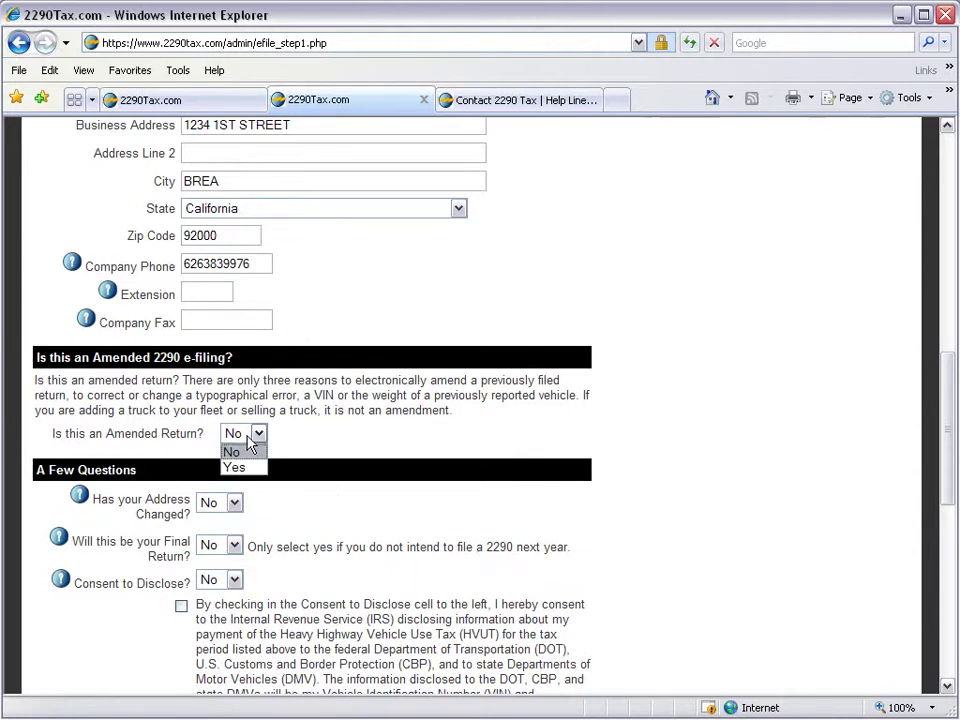
left_click(246, 466)
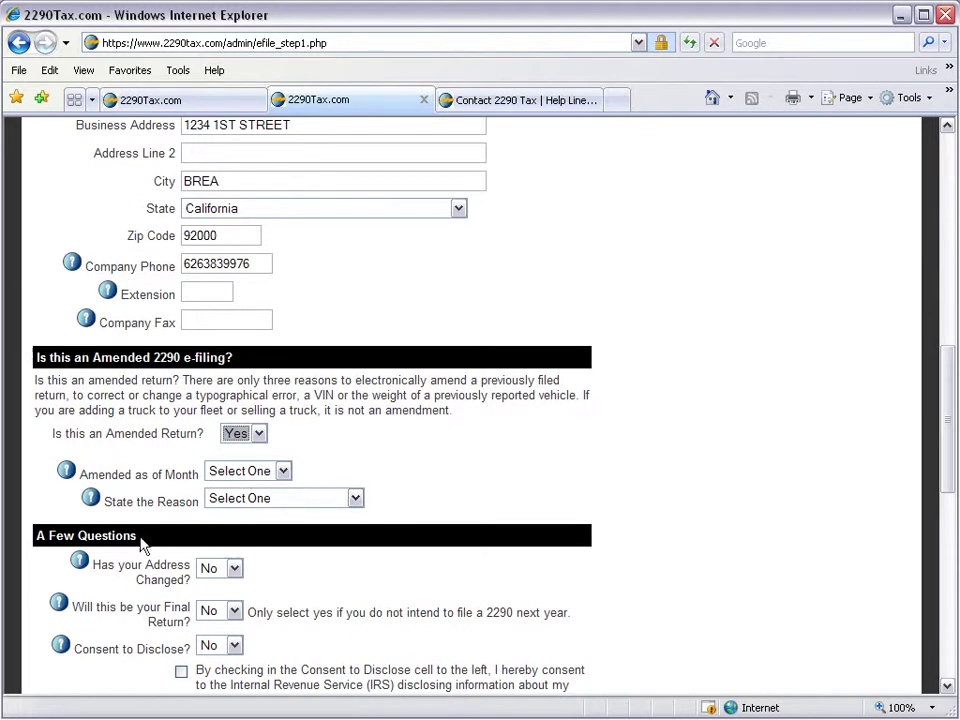
left_click(232, 477)
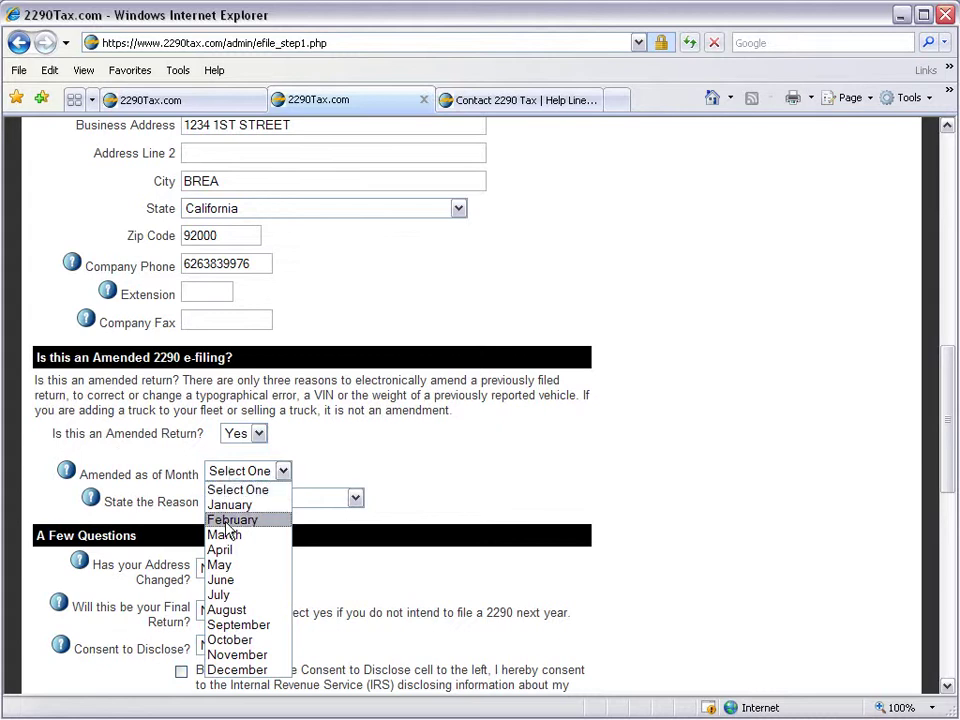
left_click(224, 520)
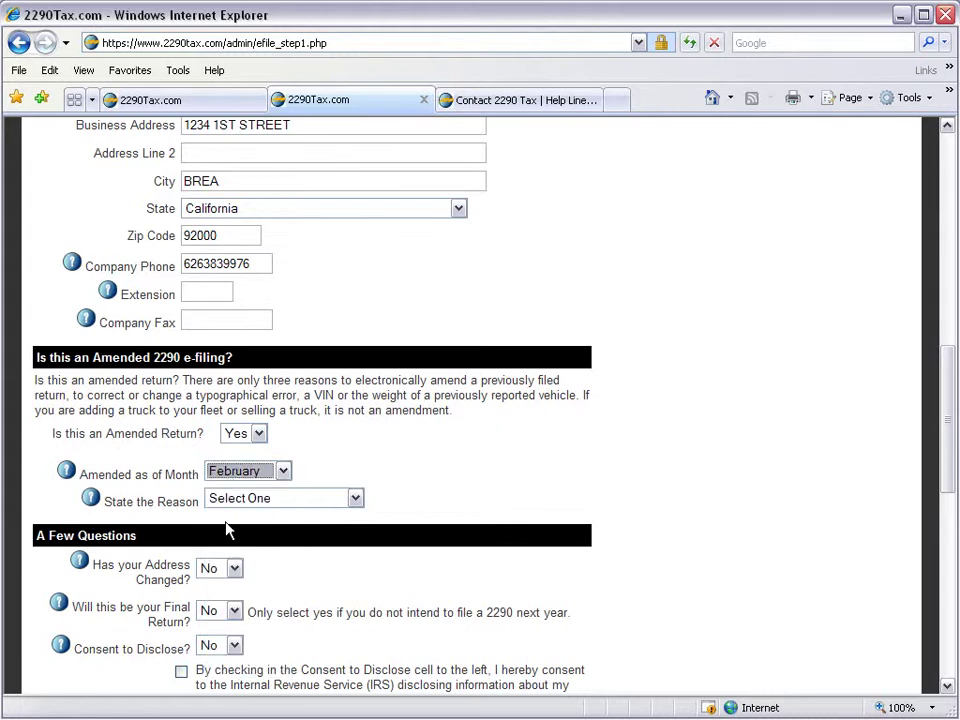
left_click(315, 500)
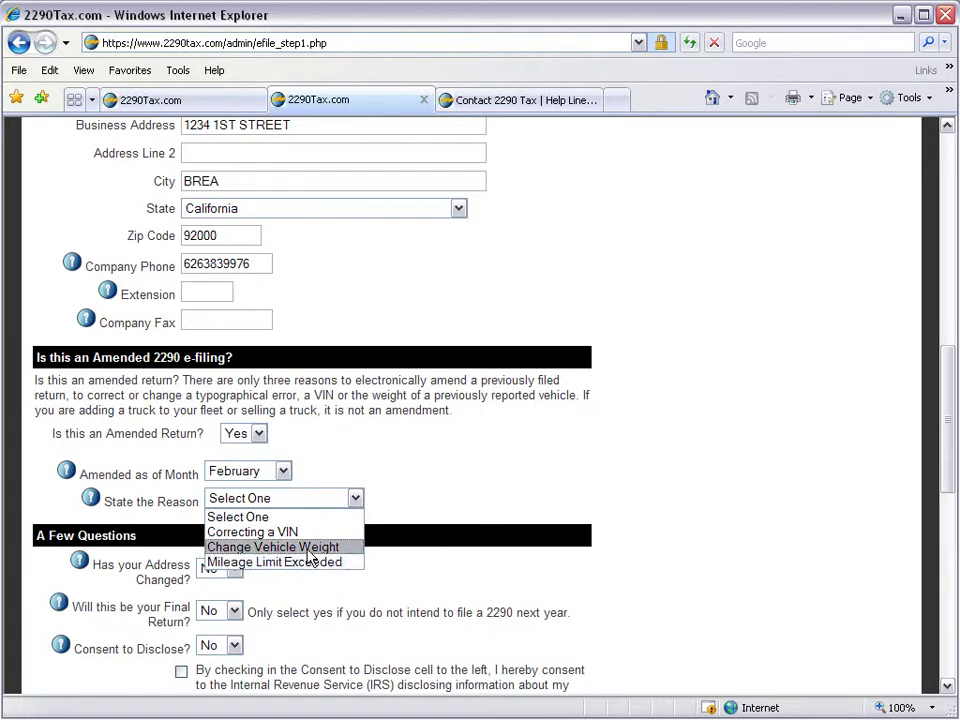
left_click(311, 549)
Save the Step 1 company information and continue.
scroll(470, 548, "down", 3)
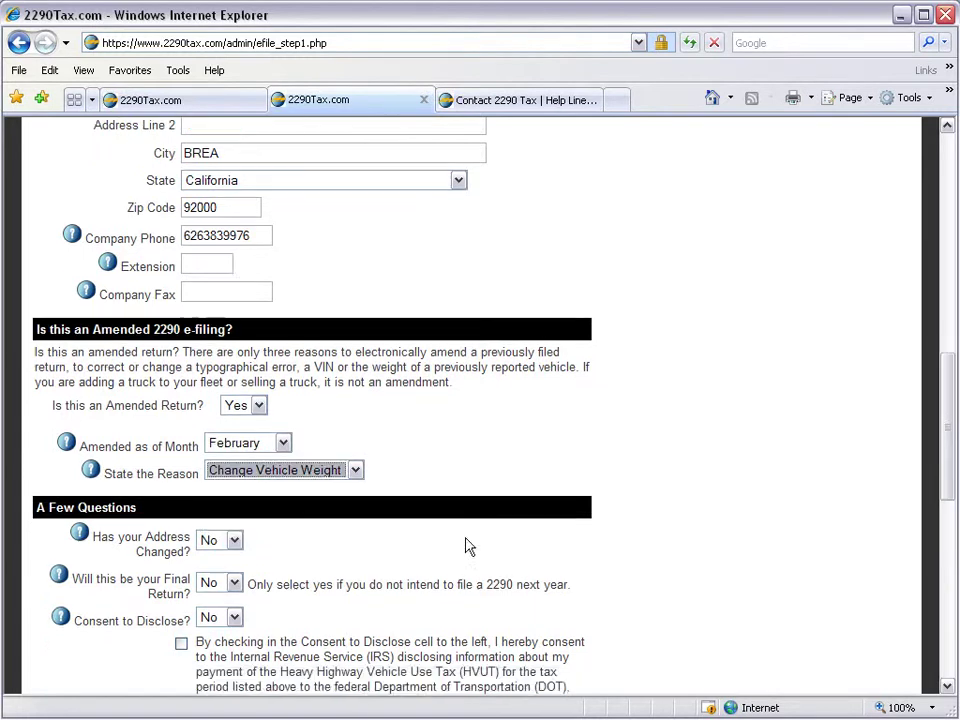
scroll(440, 500, "down", 3)
left_click(129, 533)
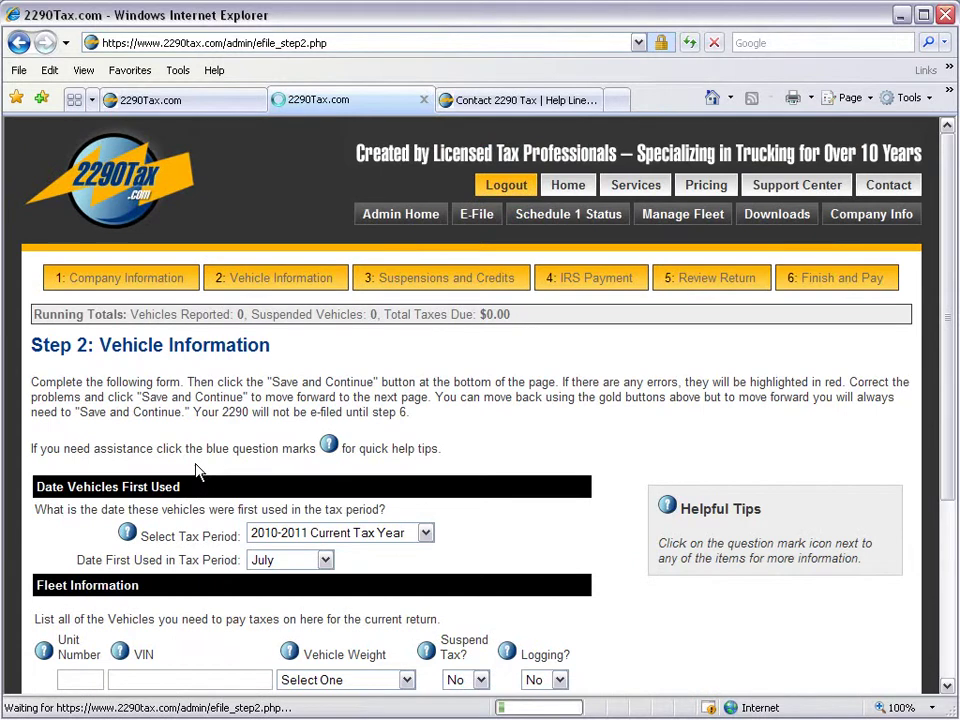
Leave the Step 2 vehicle rows empty and save Vehicle Information.
scroll(179, 441, "down", 1)
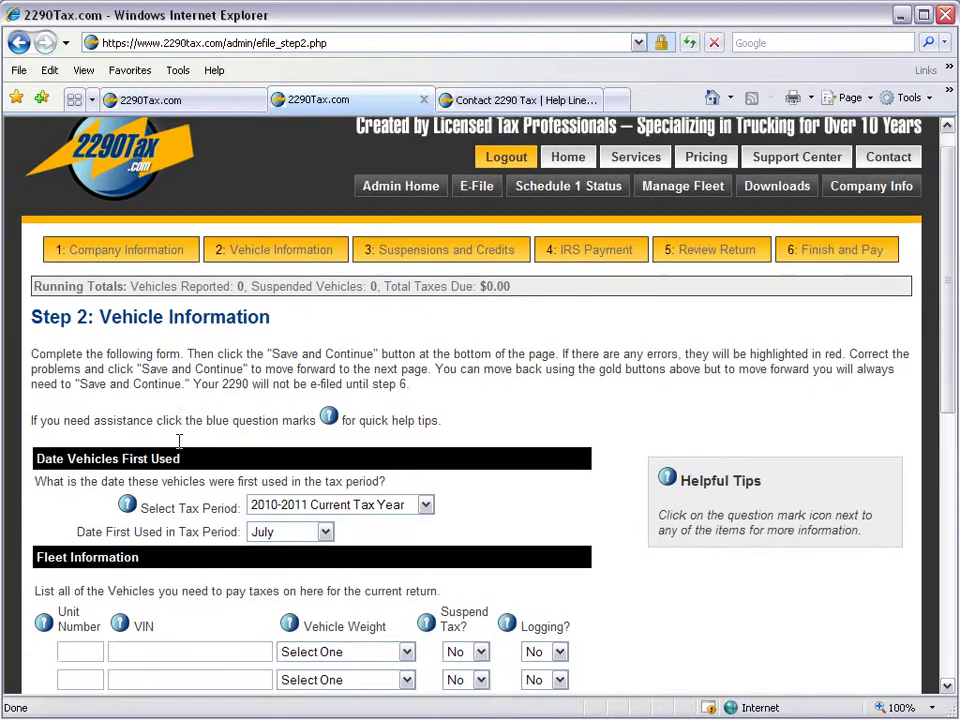
scroll(179, 441, "down", 3)
scroll(179, 441, "down", 3)
scroll(185, 450, "down", 2)
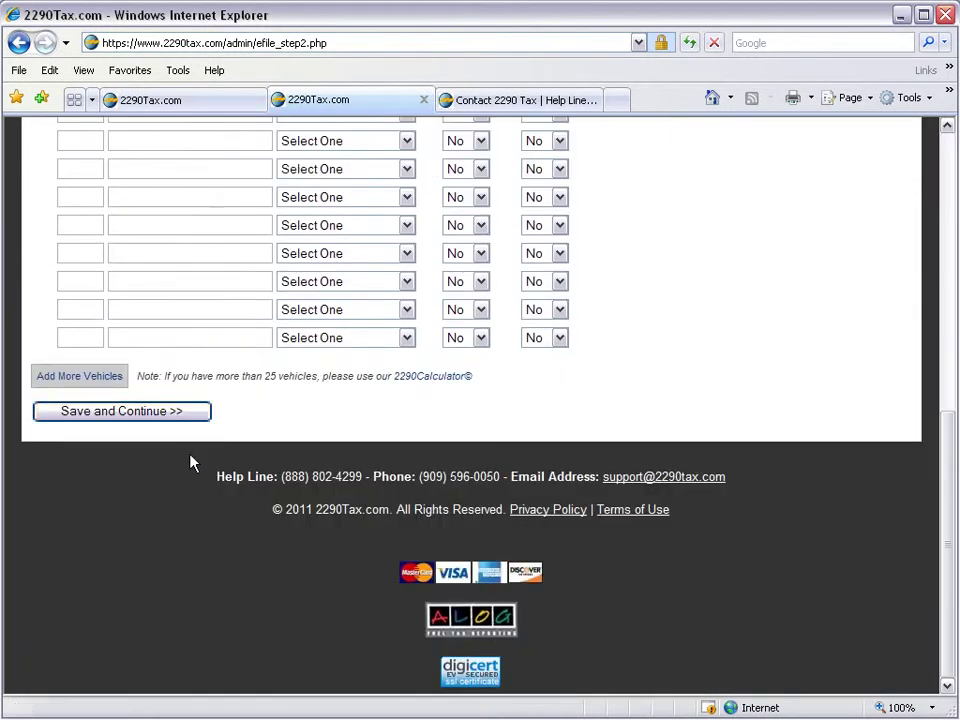
scroll(197, 411, "up", 3)
scroll(197, 411, "up", 3)
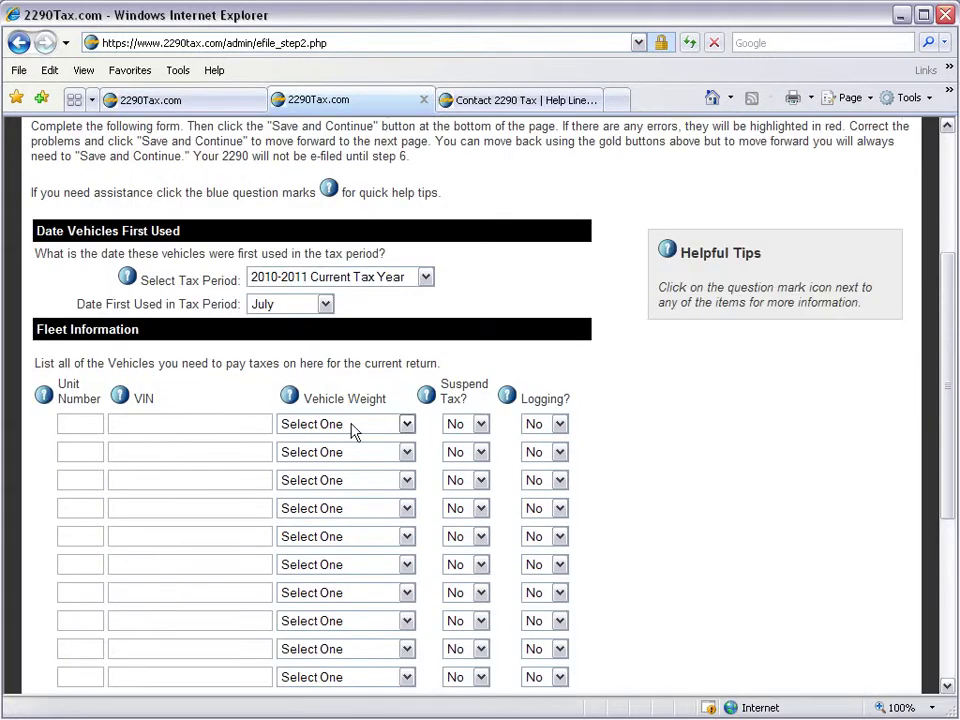
scroll(200, 450, "down", 3)
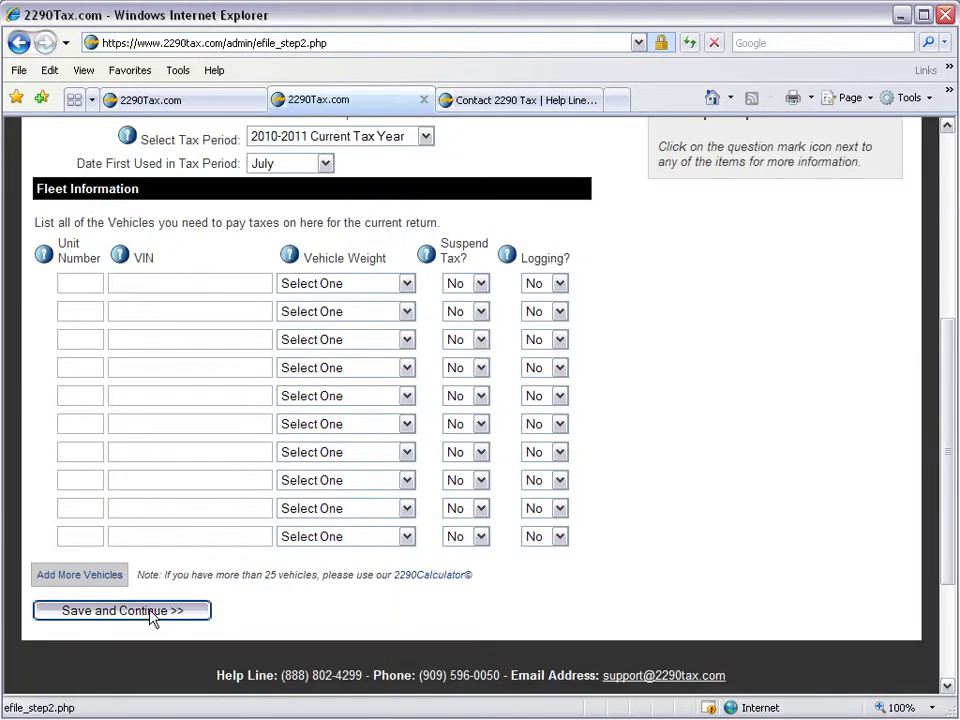
left_click(152, 612)
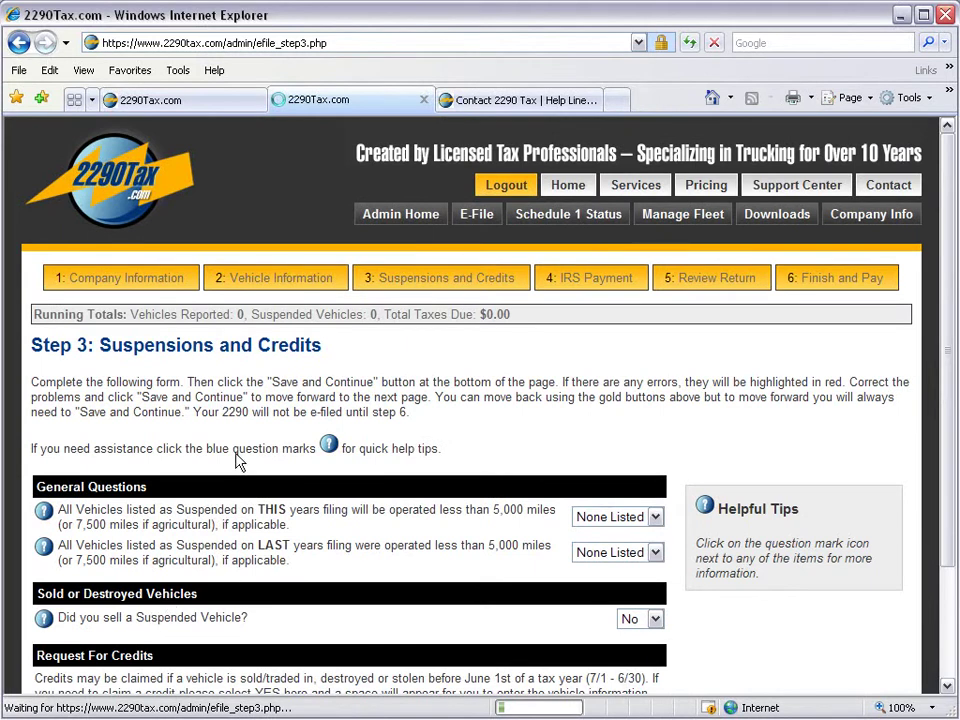
Report a gross weight increase for VIN 2WSDE34543ER45T67 with month of increase 02.
scroll(236, 459, "down", 4)
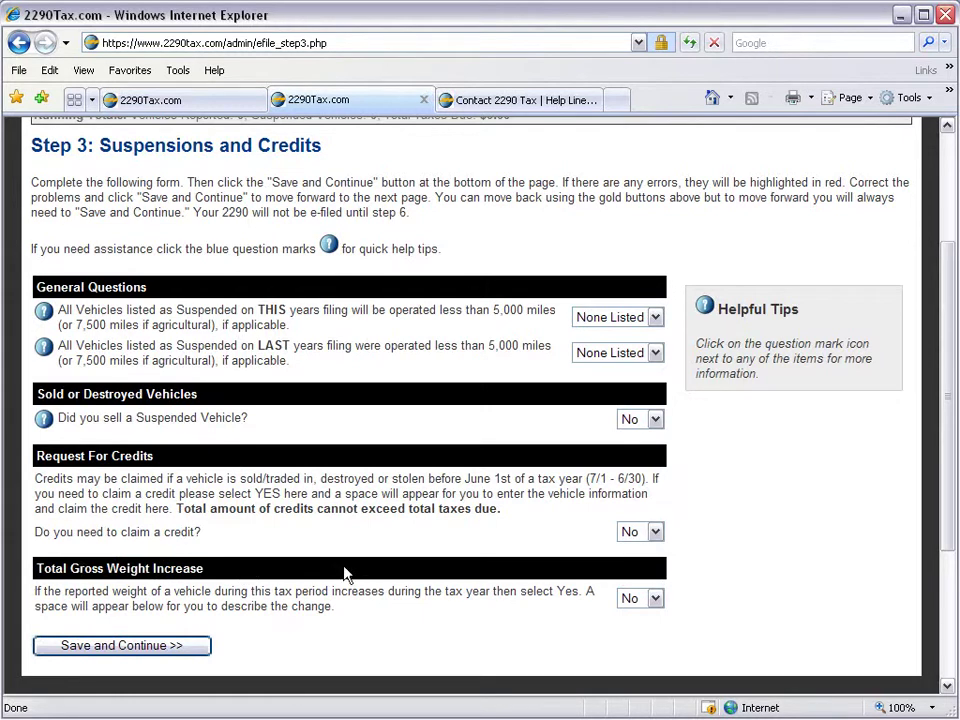
left_click(655, 599)
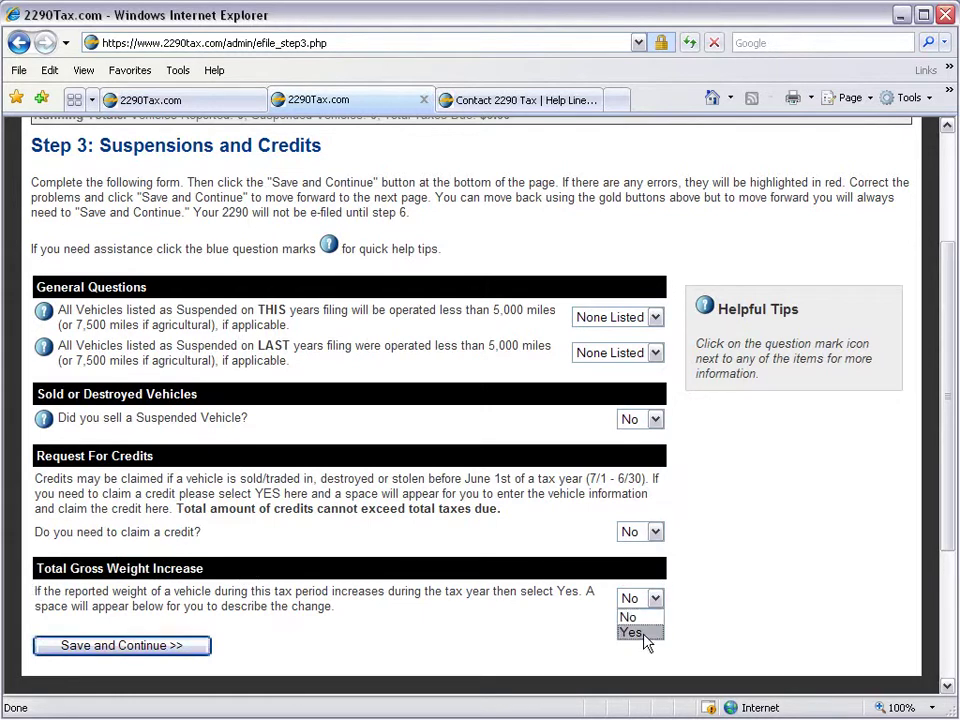
left_click(644, 633)
scroll(700, 630, "down", 2)
left_click(134, 577)
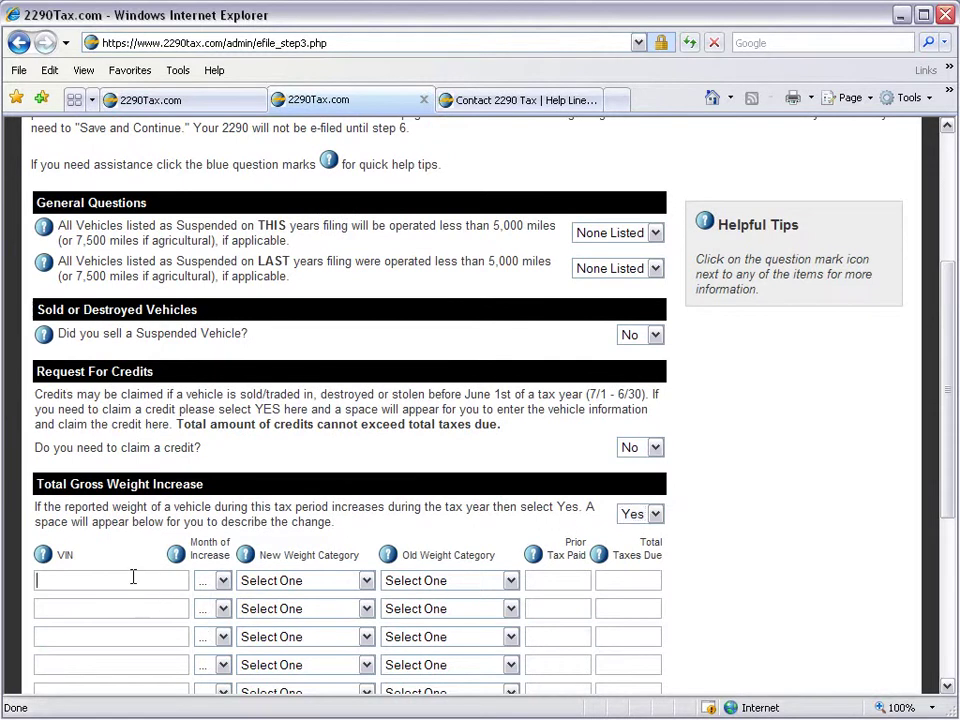
type("2")
type("WSDE")
type("34543ER")
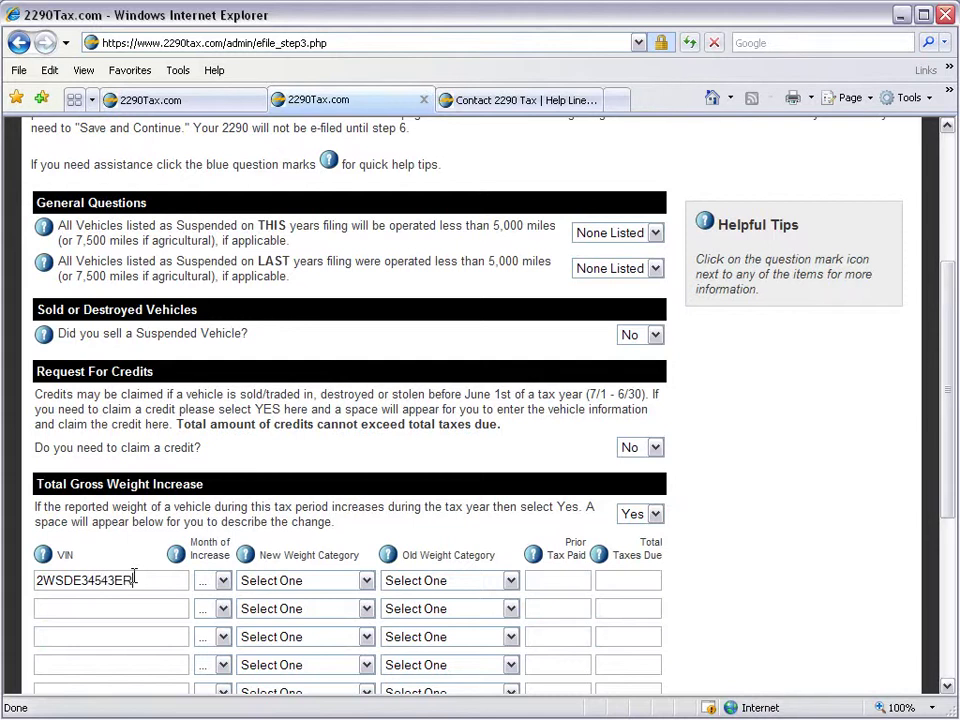
type("45T67")
key("Tab")
key("Down")
left_click(366, 581)
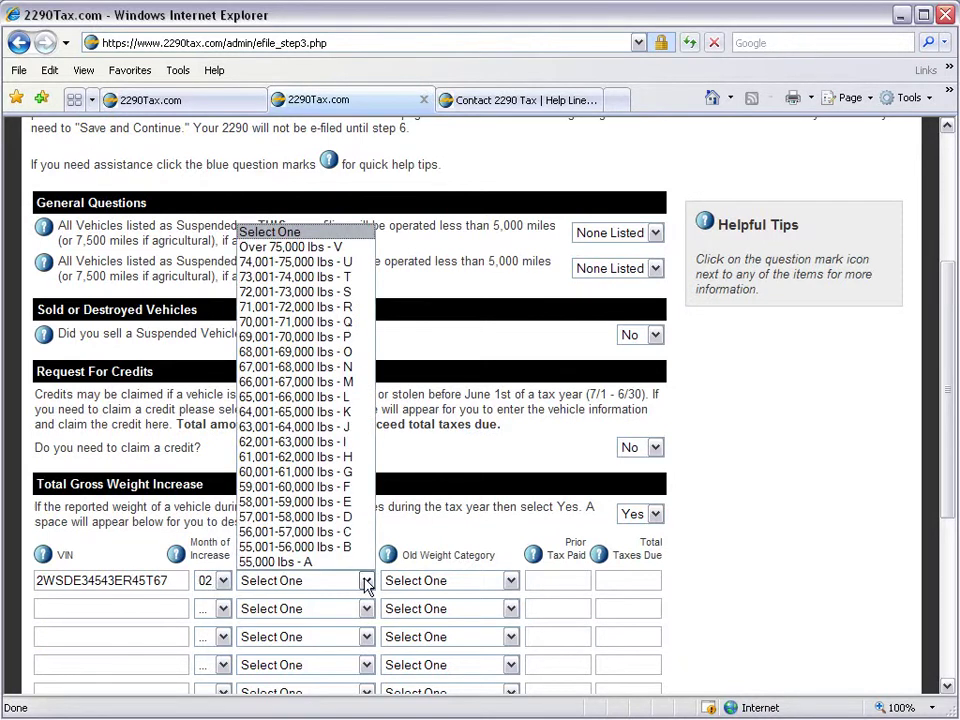
Record the weight change from 59,001-60,000 lbs - F to Over 75,000 lbs - V and save.
left_click(329, 252)
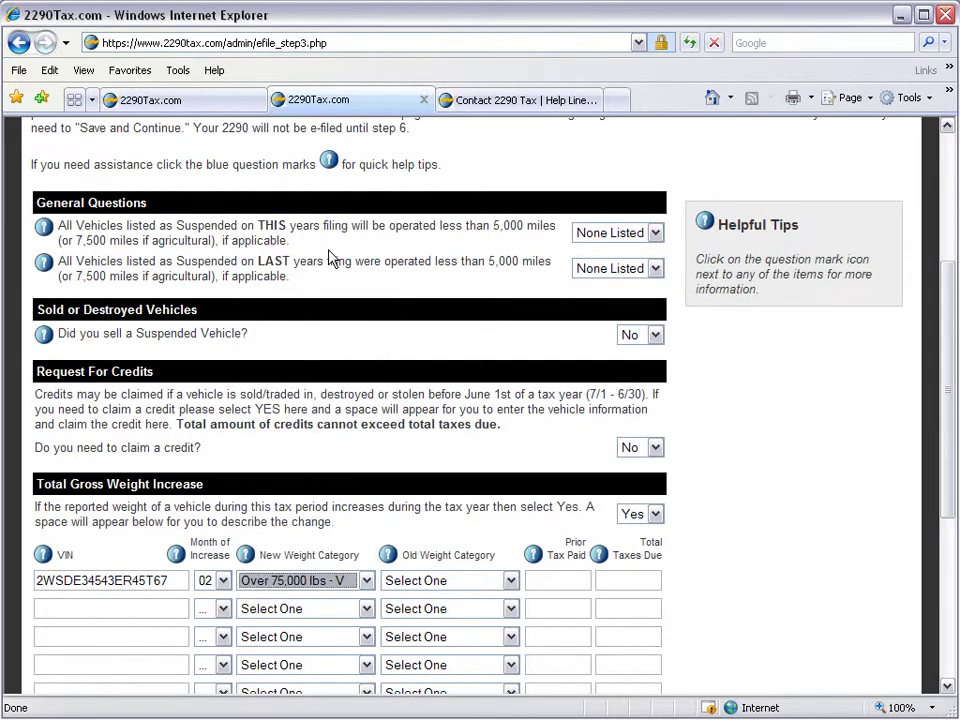
left_click(510, 582)
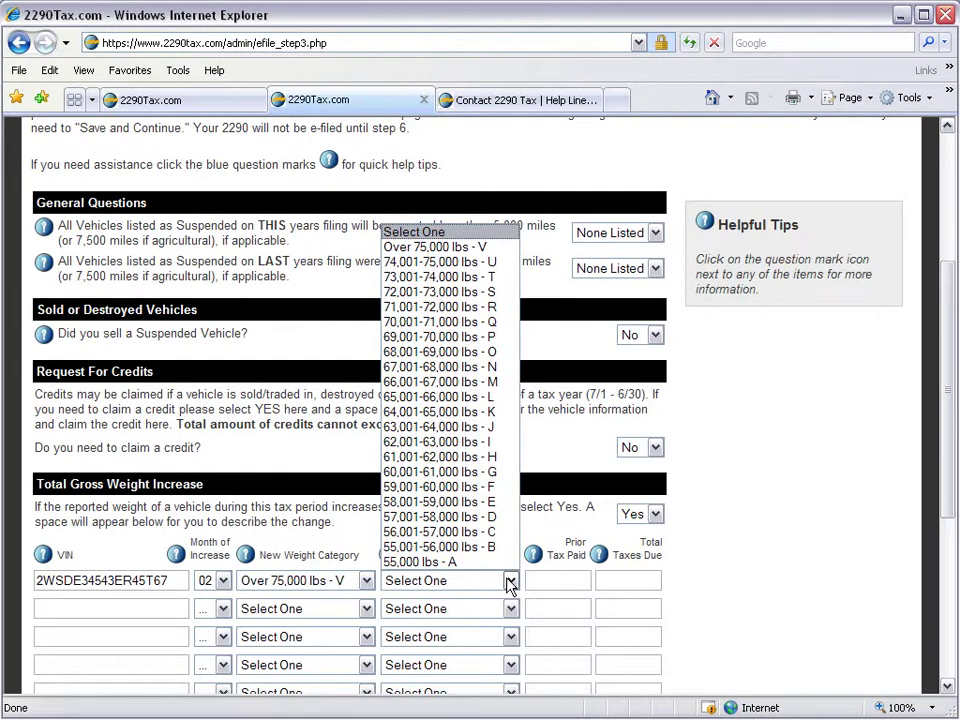
left_click(447, 487)
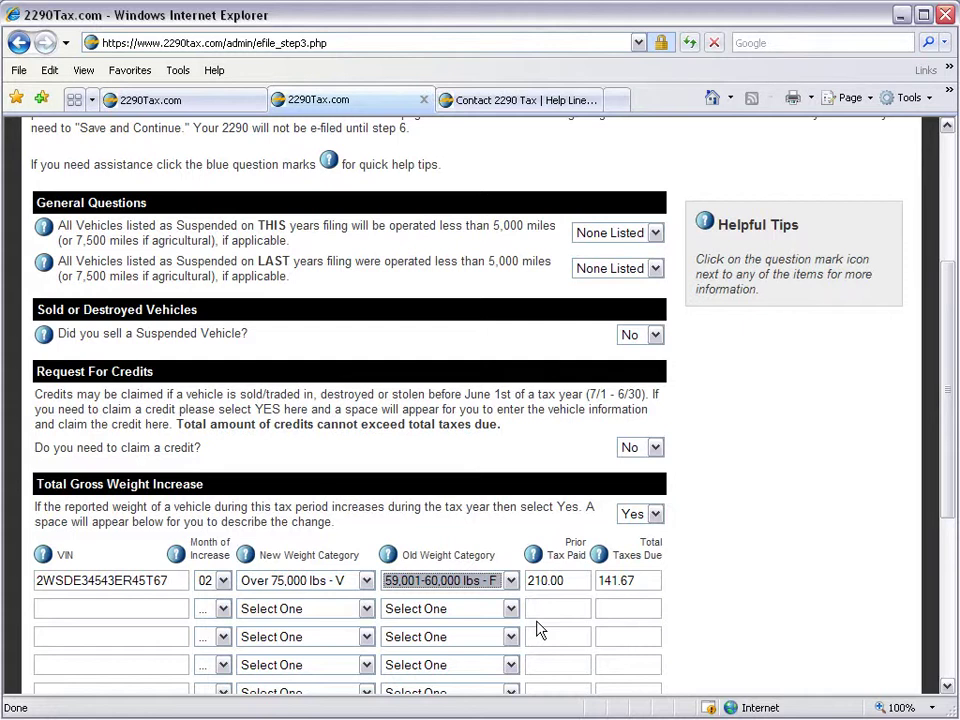
scroll(545, 620, "down", 3)
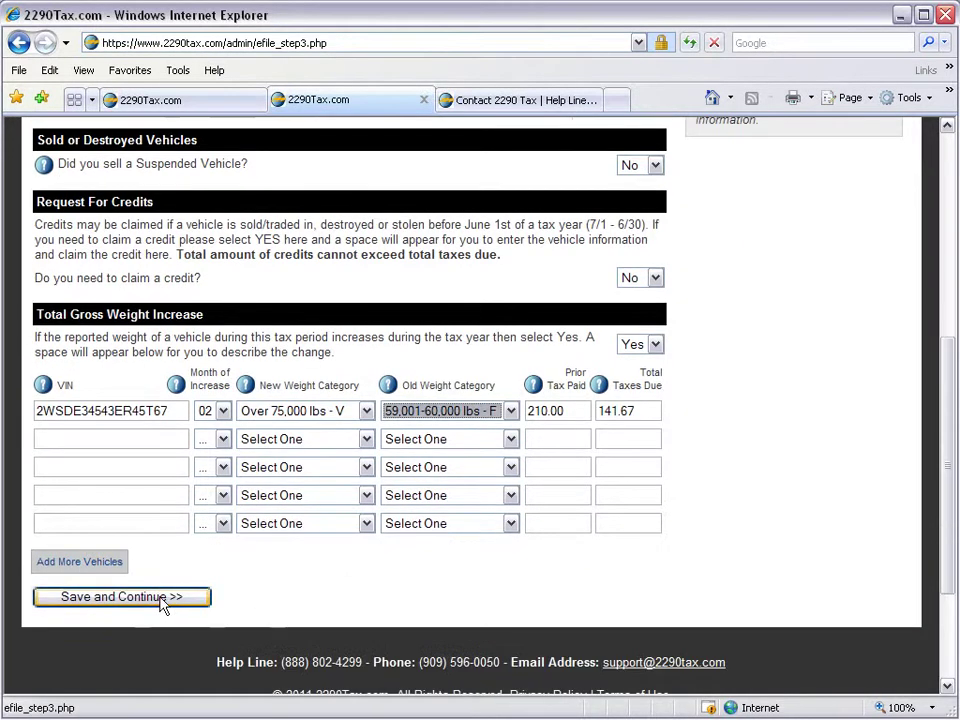
left_click(163, 598)
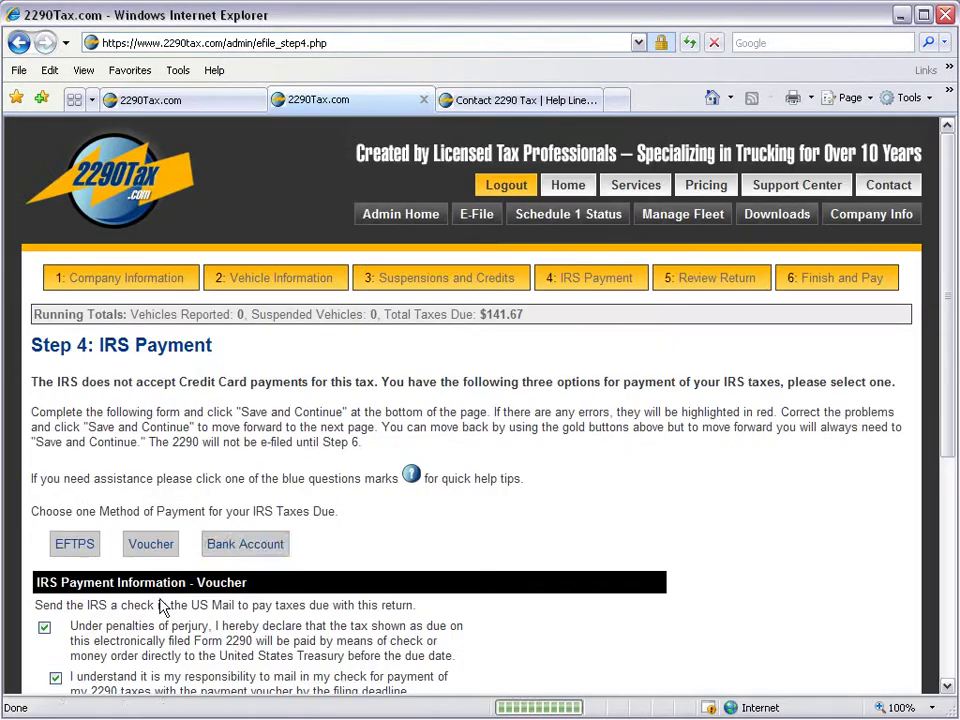
Save the IRS Payment step with the Voucher payment option.
scroll(240, 545, "down", 1)
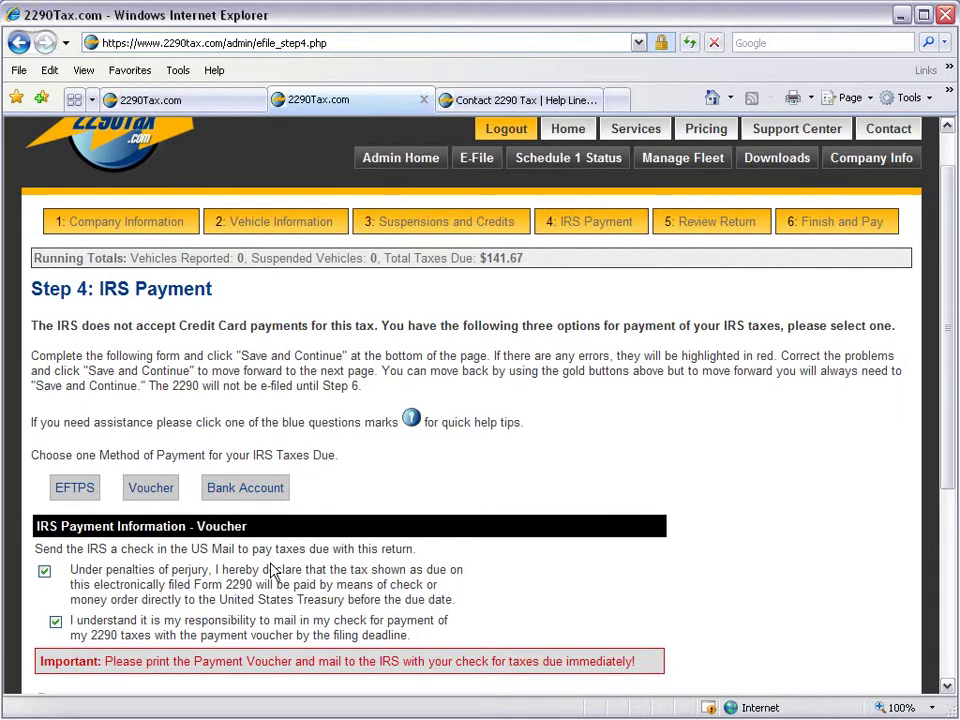
scroll(265, 566, "down", 1)
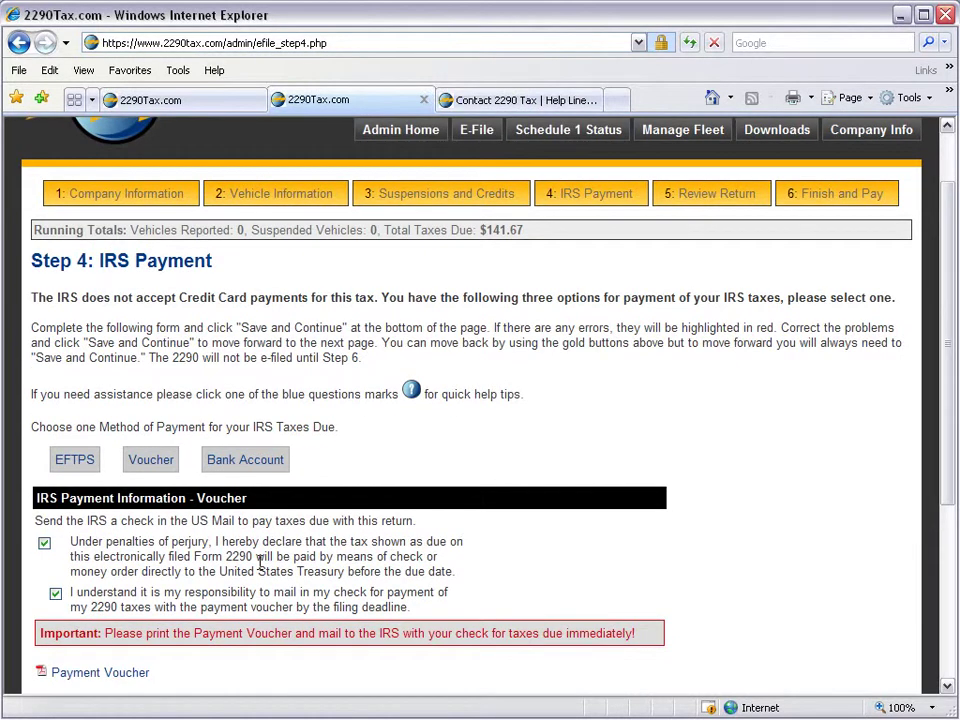
scroll(260, 565, "down", 2)
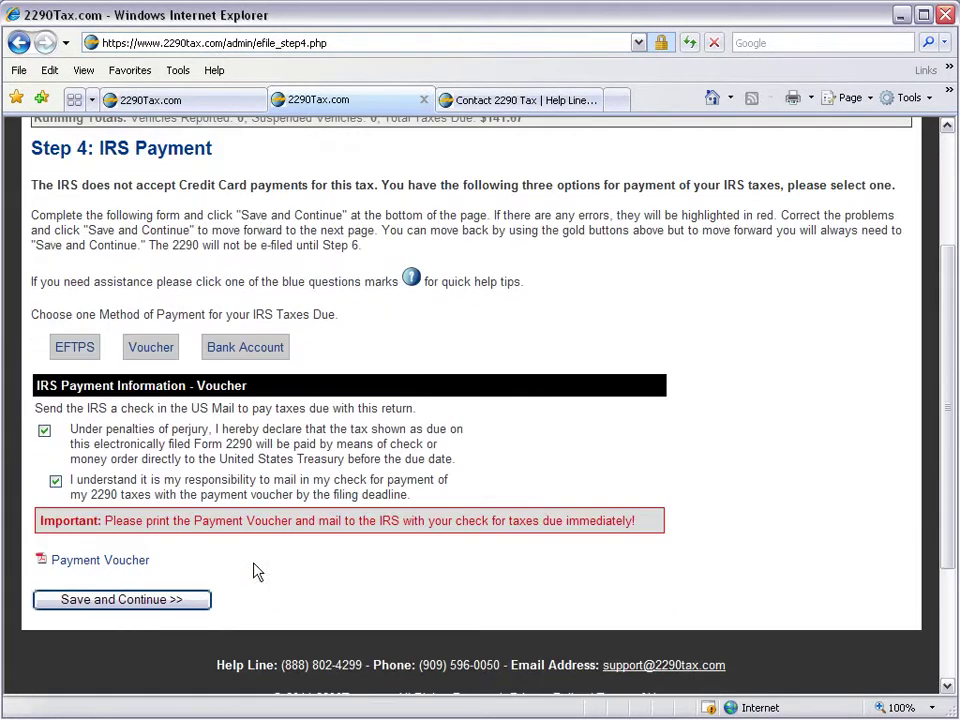
left_click(124, 603)
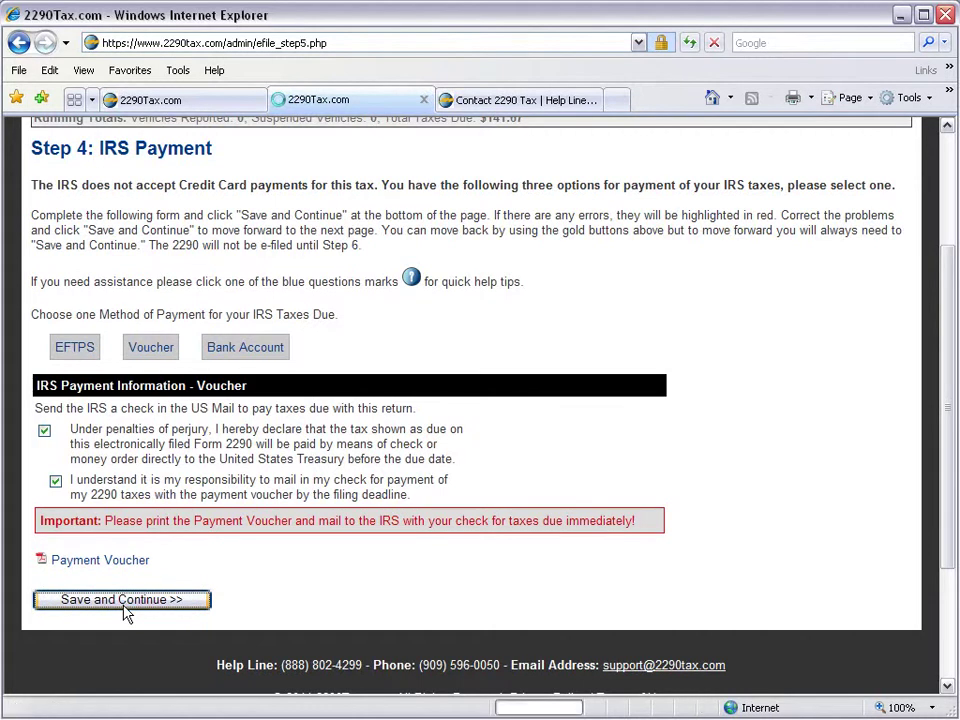
Review the $141.67 total payment summary, then switch to the Contact 2290 Tax page.
scroll(125, 612, "down", 2)
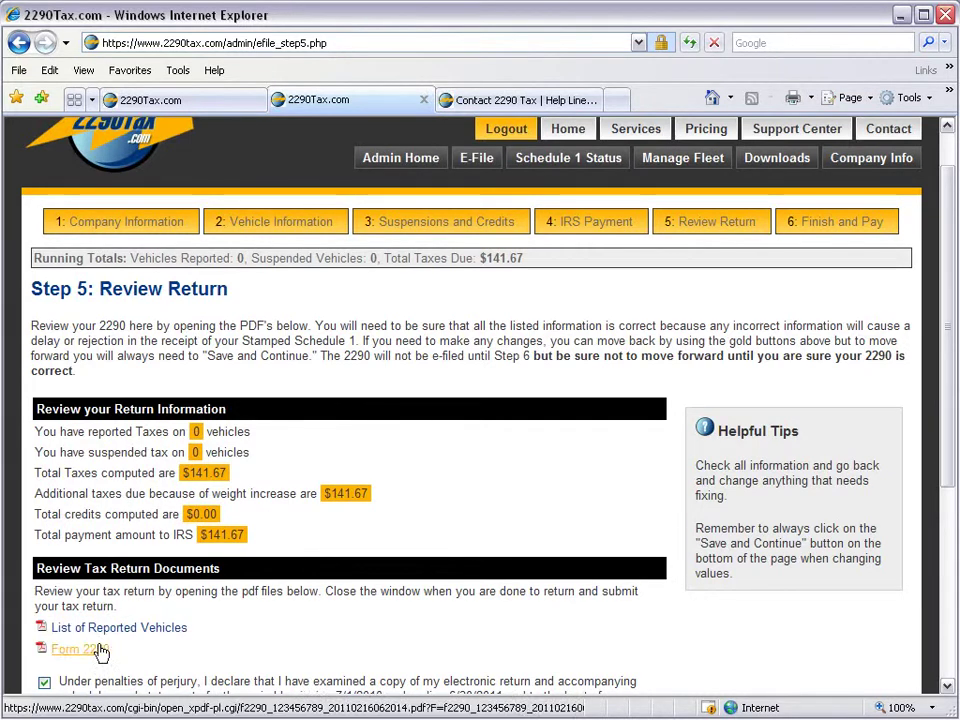
scroll(100, 665, "down", 1)
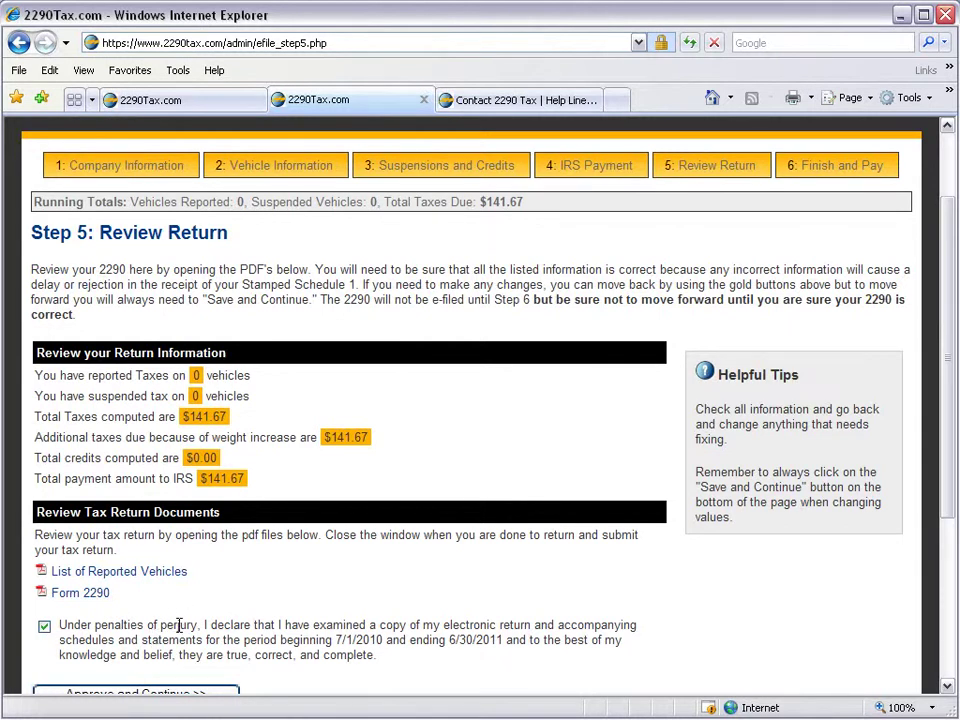
left_click(442, 99)
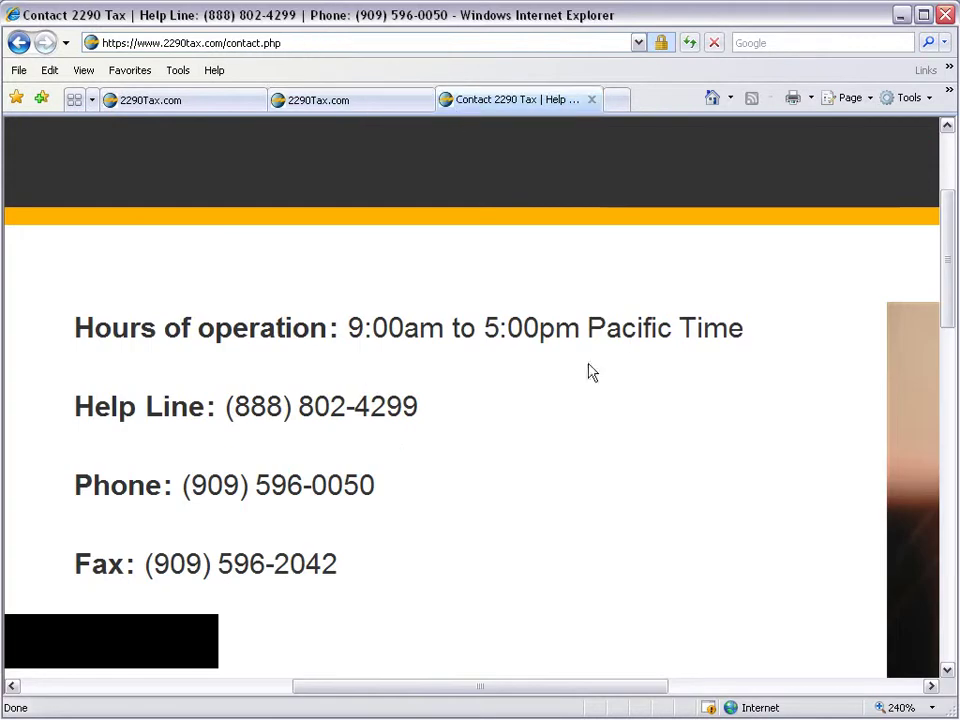